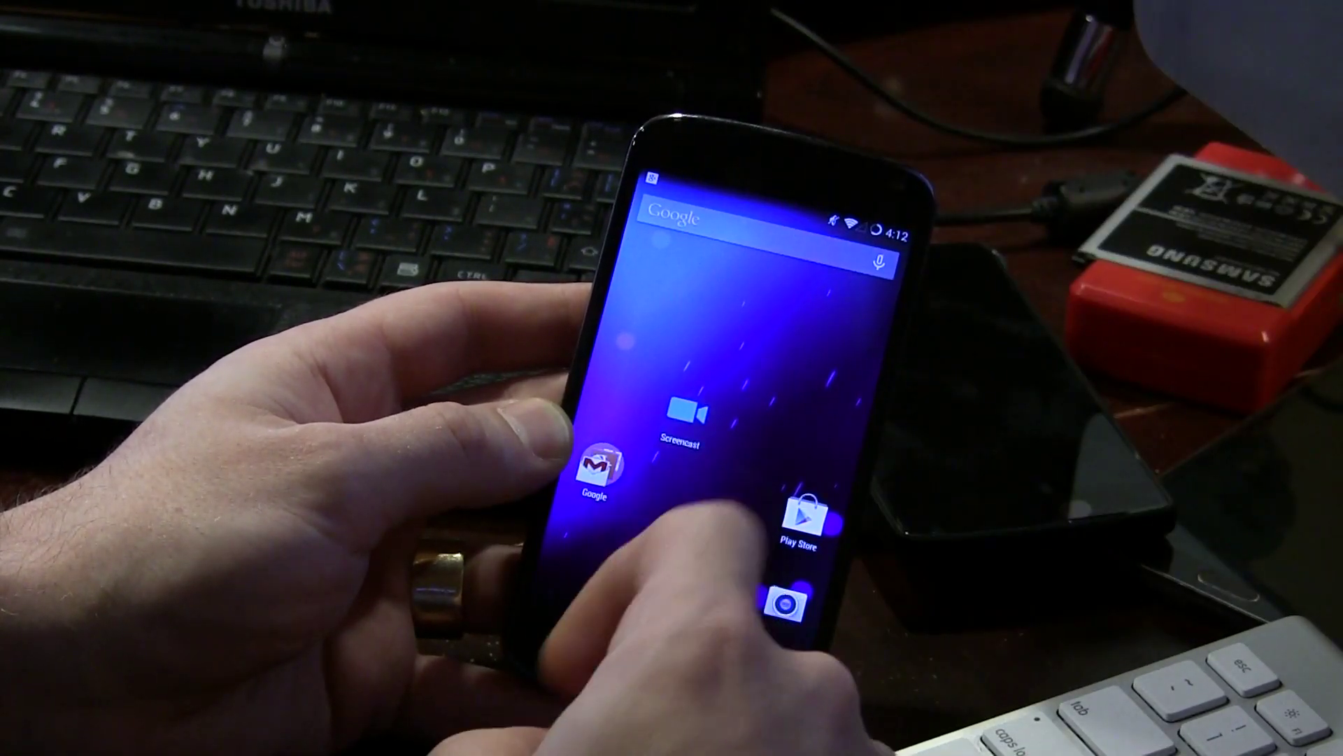
Step: Launch Screencast from the home screen to bring up its Start Screencast prompt
left_click(687, 400)
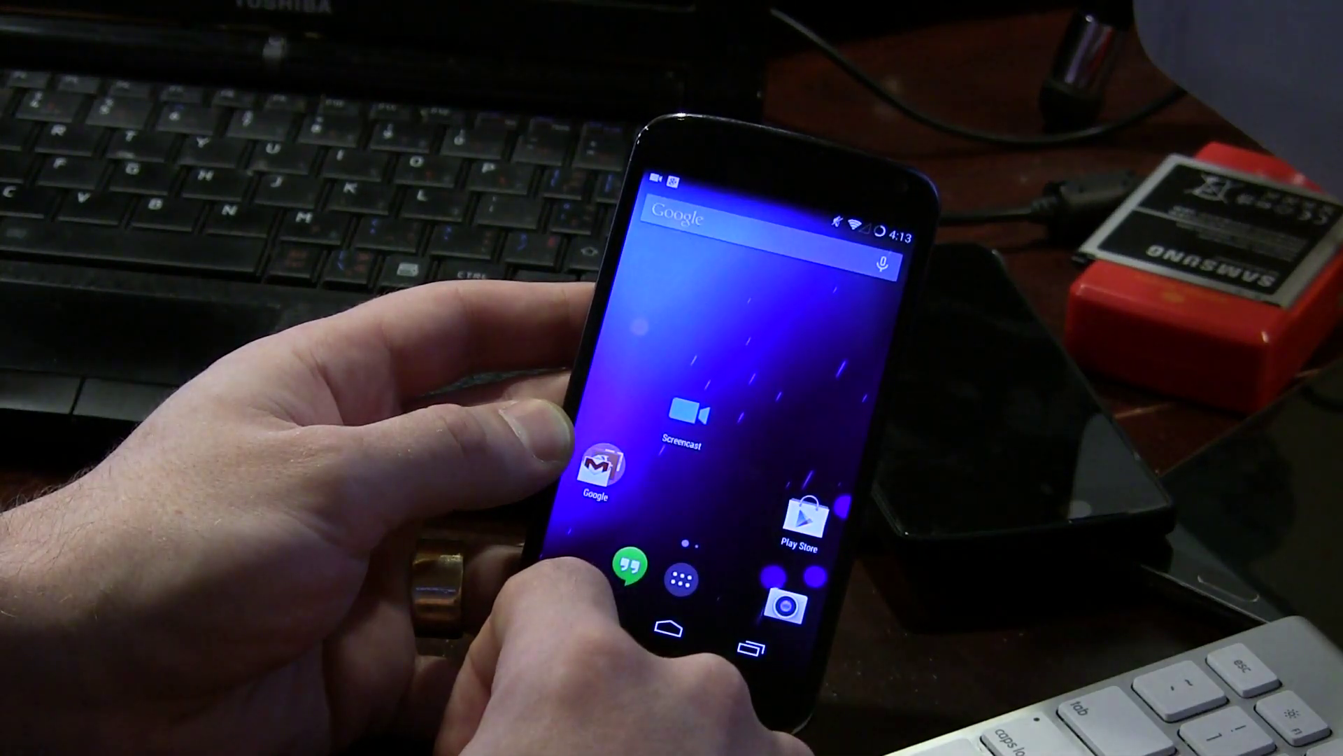
Step: Check the Recording notification's running video length twice, returning to the home screen each time
left_click_drag(777, 210, 715, 673)
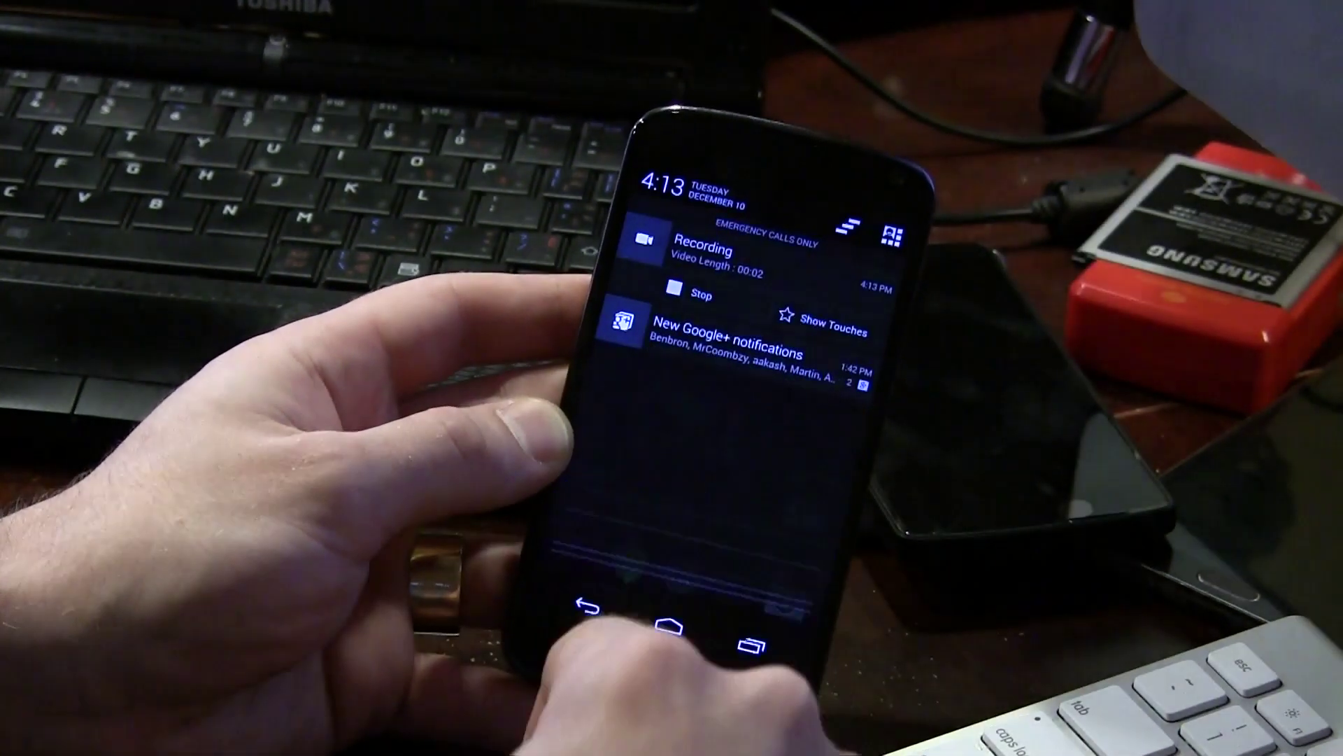
left_click_drag(693, 421, 704, 252)
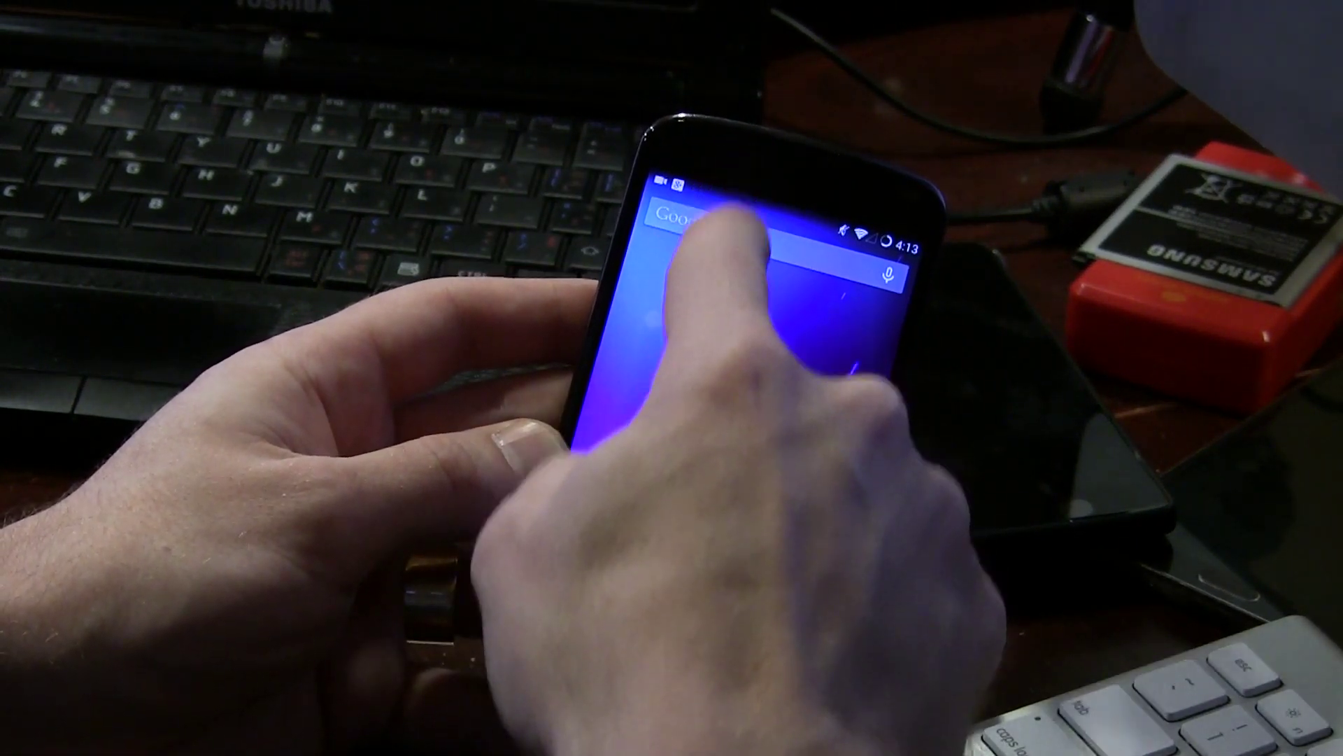
left_click_drag(724, 226, 735, 505)
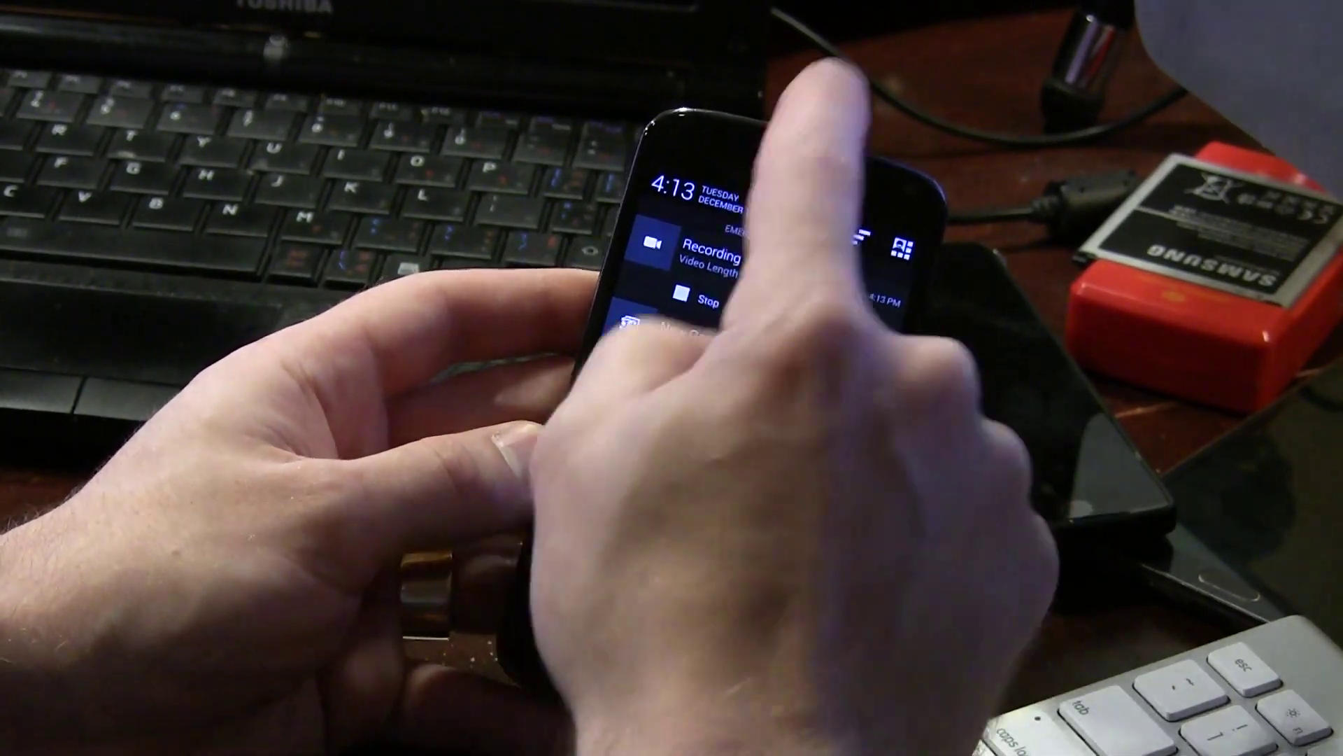
left_click_drag(693, 494, 756, 210)
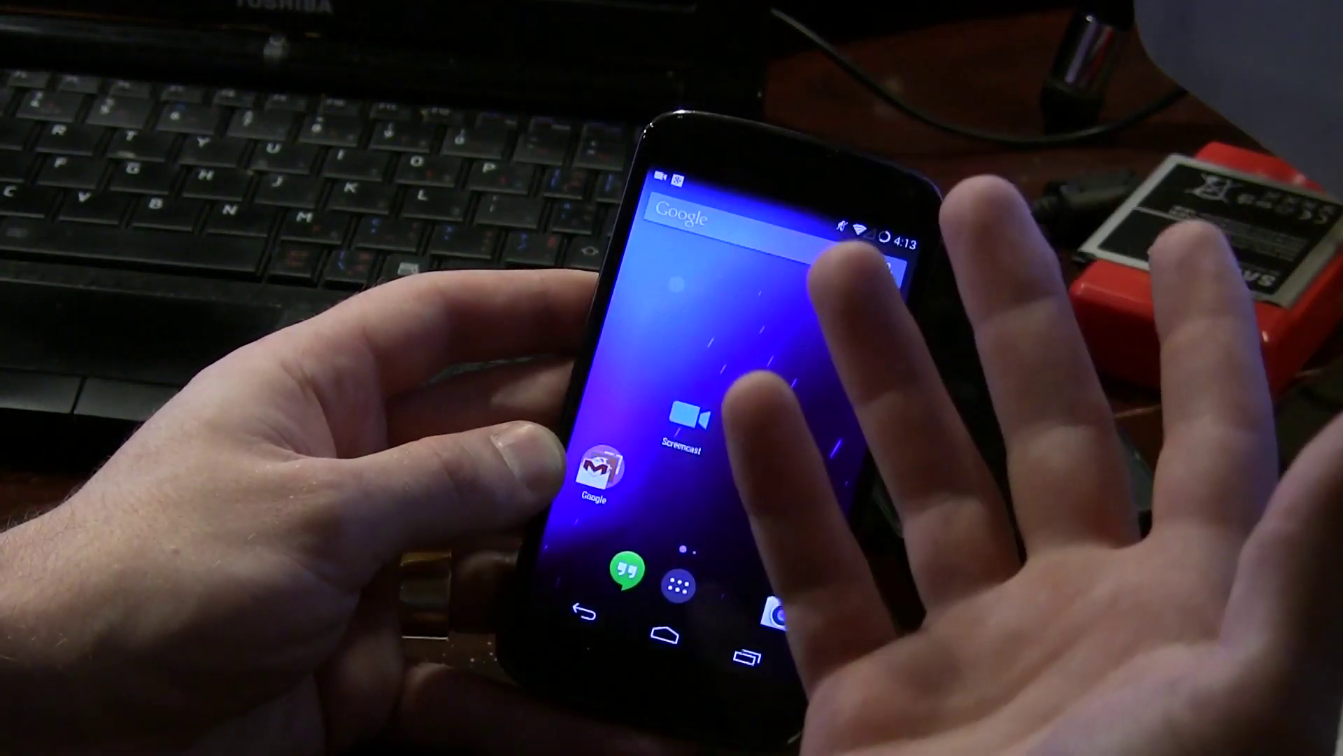